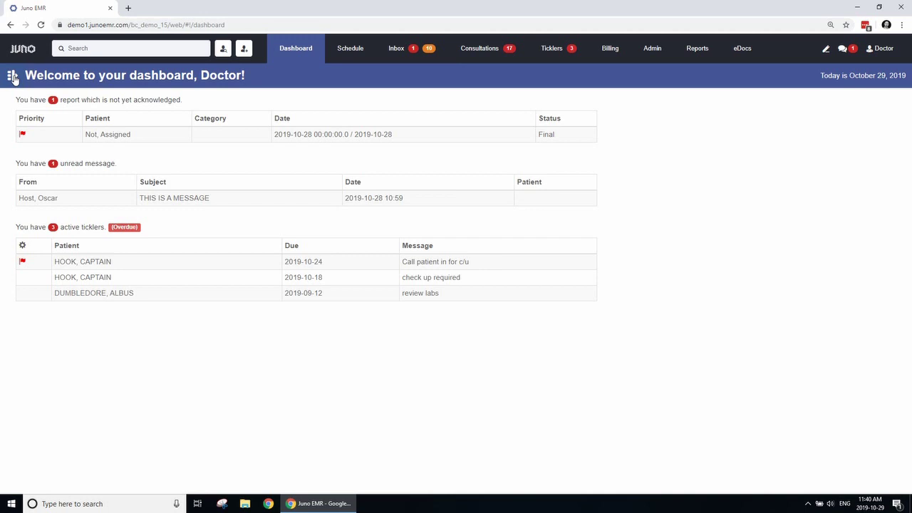
Toggle the side panel until today's appointments show beside the dashboard
{"action": "left_click", "coordinate": [13, 77]}
{"action": "left_click", "coordinate": [13, 77]}
{"action": "left_click", "coordinate": [13, 77]}
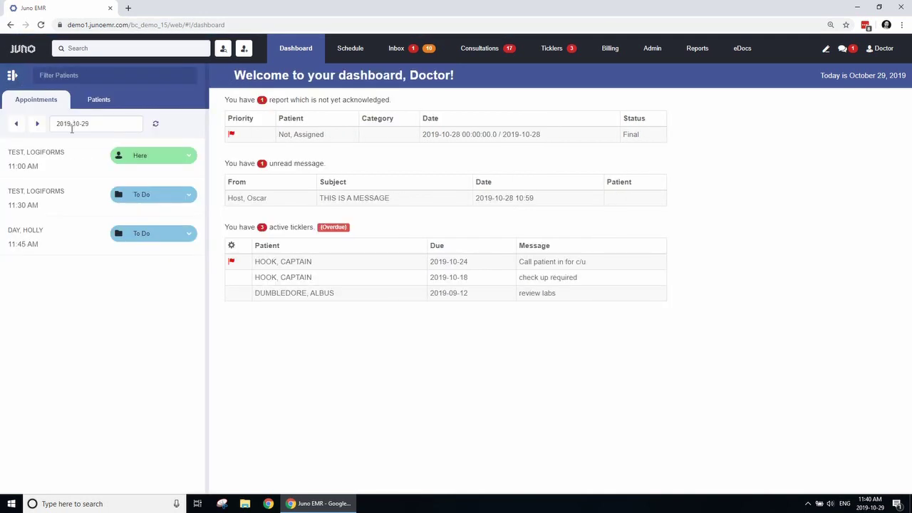
Preview the 11:00 AM status choices and the Patients list, then return to Appointments
{"action": "left_click", "coordinate": [187, 156]}
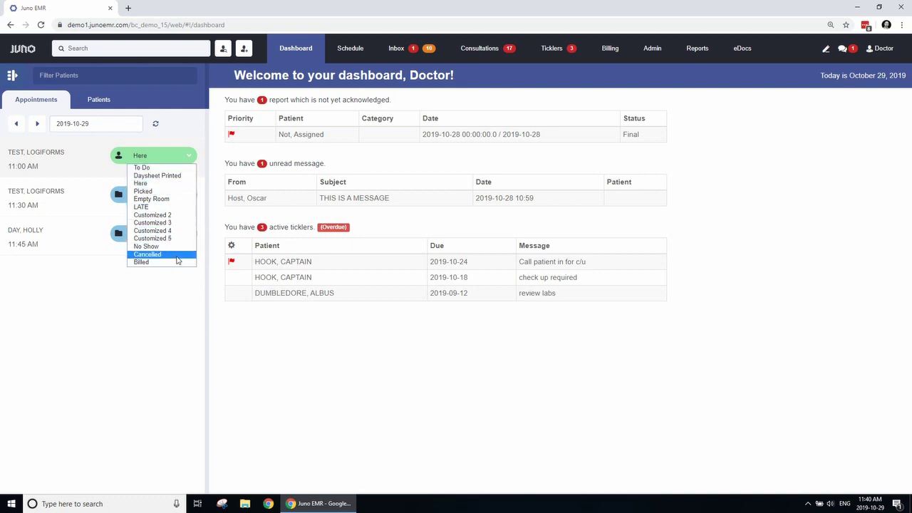
{"action": "left_click", "coordinate": [187, 156]}
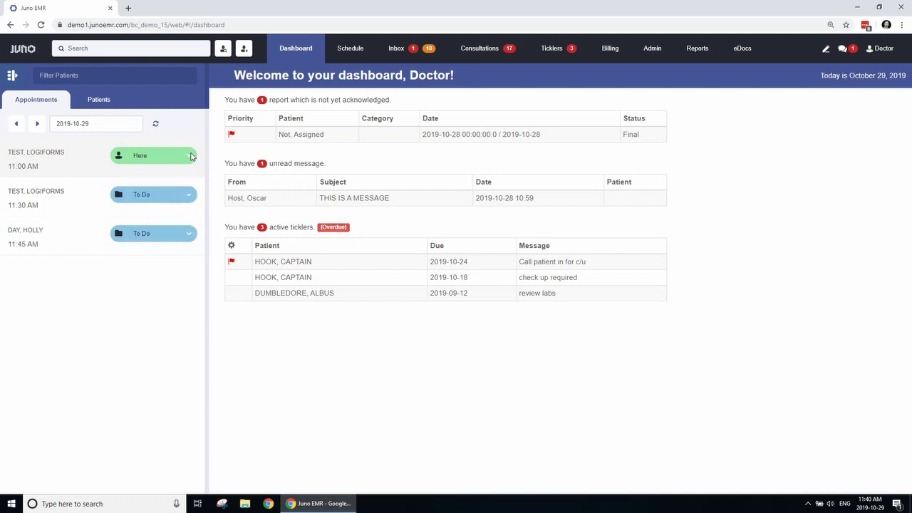
{"action": "left_click", "coordinate": [105, 104]}
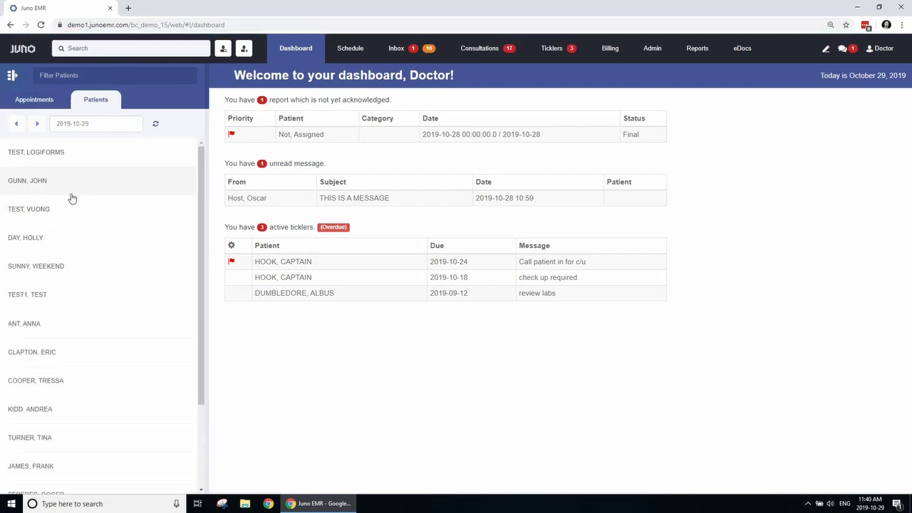
{"action": "left_click", "coordinate": [44, 102]}
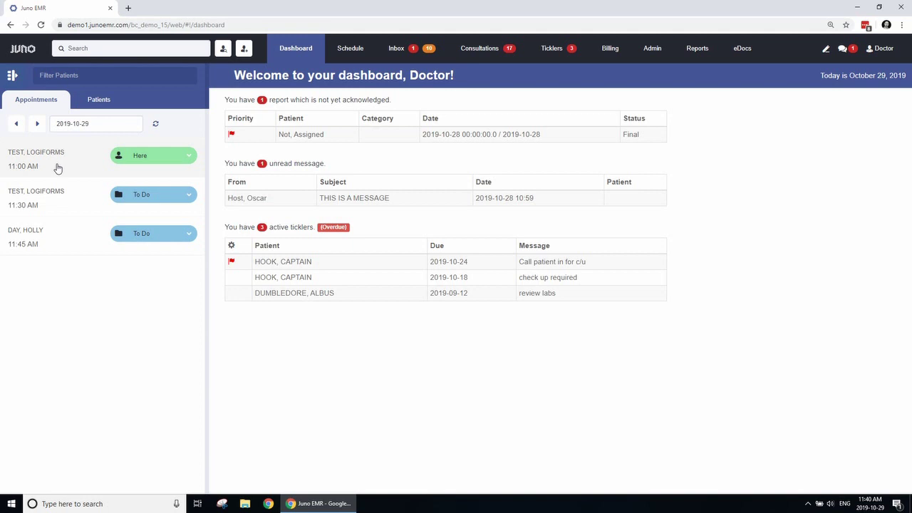
{"action": "left_click", "coordinate": [111, 49]}
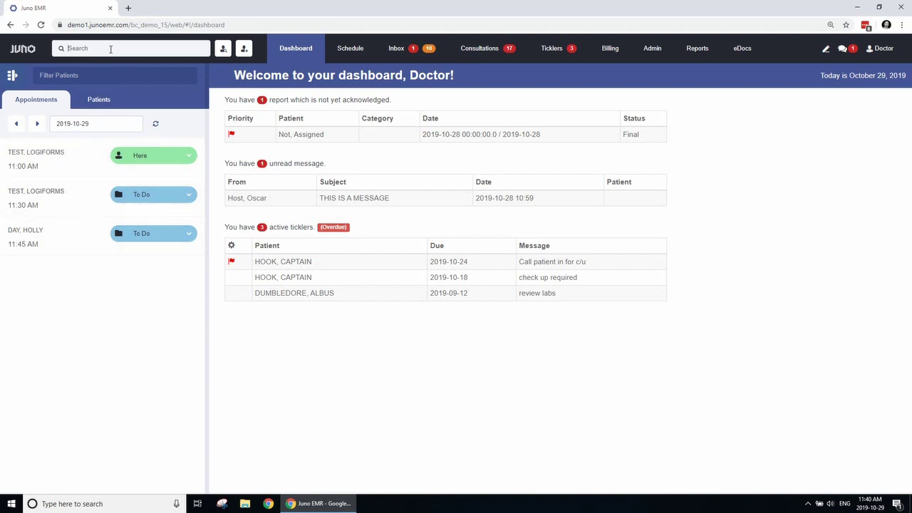
{"action": "type", "text": "test"}
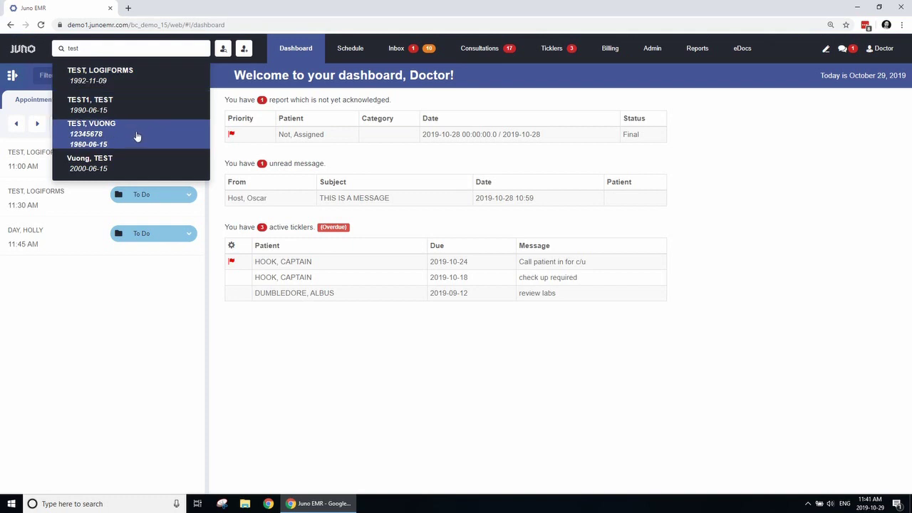
{"action": "left_click", "coordinate": [748, 231]}
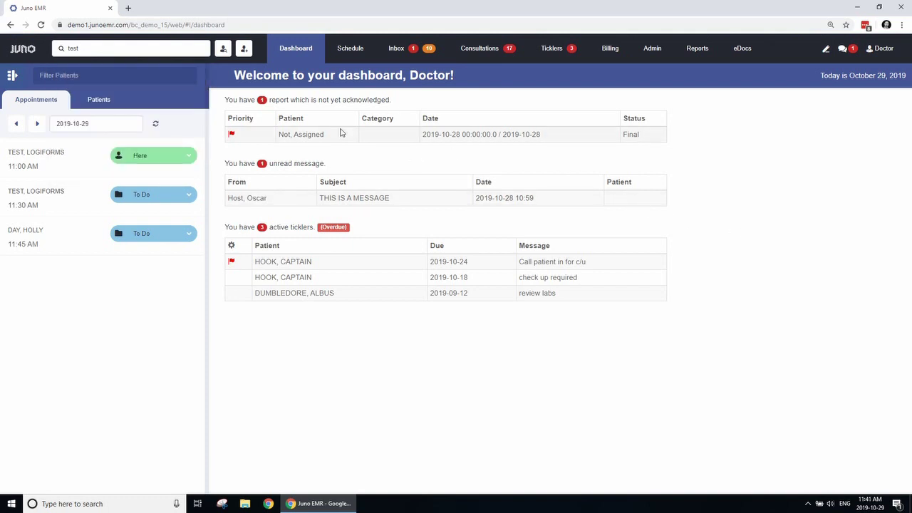
{"action": "left_click", "coordinate": [244, 48]}
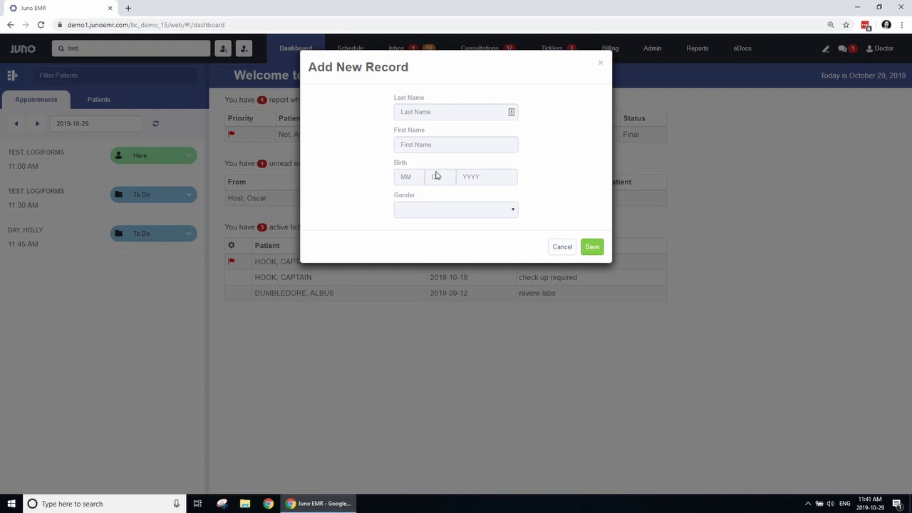
{"action": "left_click", "coordinate": [601, 66]}
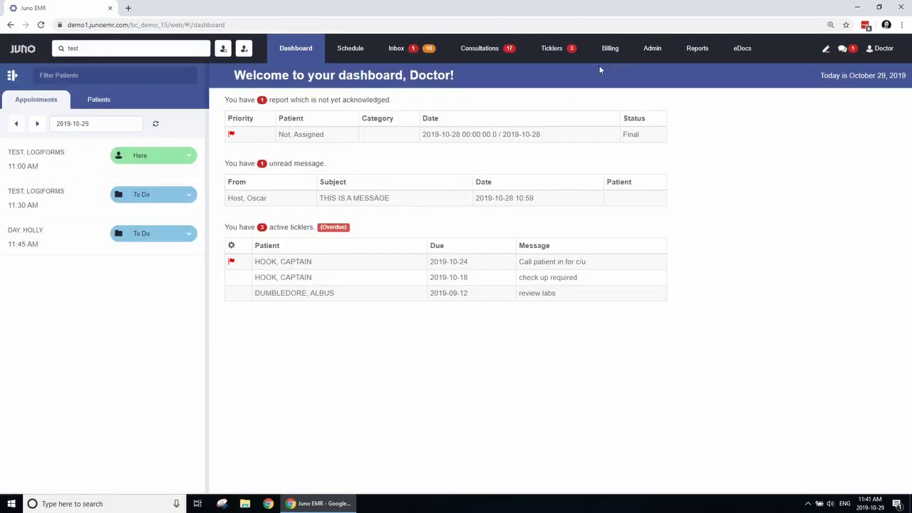
{"action": "left_click", "coordinate": [357, 54]}
{"action": "left_click", "coordinate": [882, 50]}
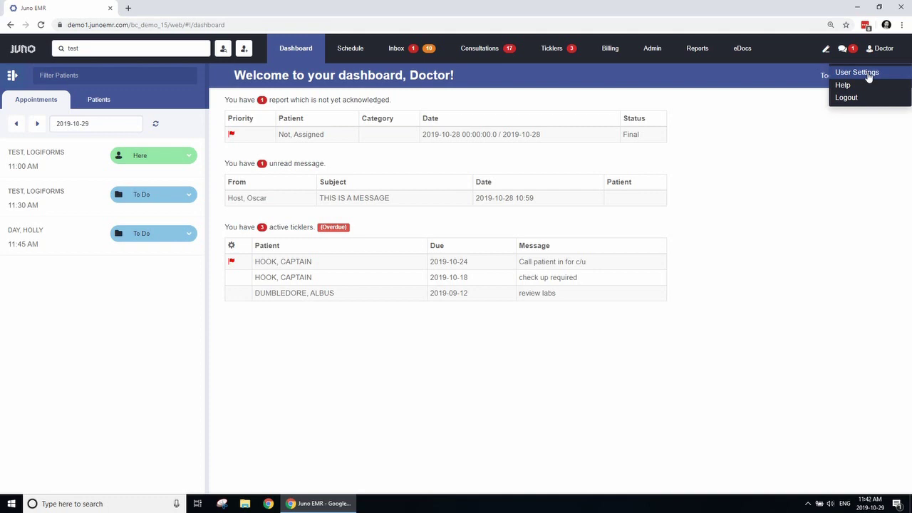
{"action": "left_click", "coordinate": [813, 137]}
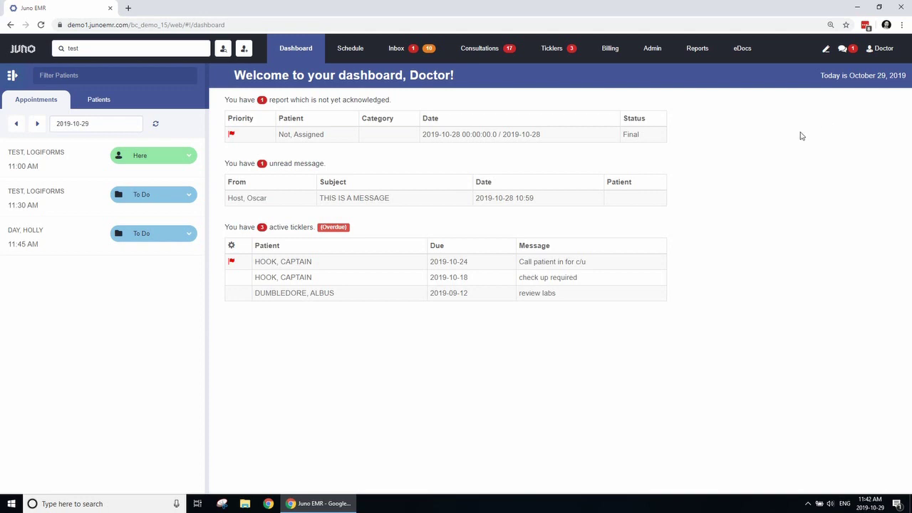
Open the 11:00 AM patient's chart with the side panel hidden and the note editor restored
{"action": "left_click", "coordinate": [28, 162]}
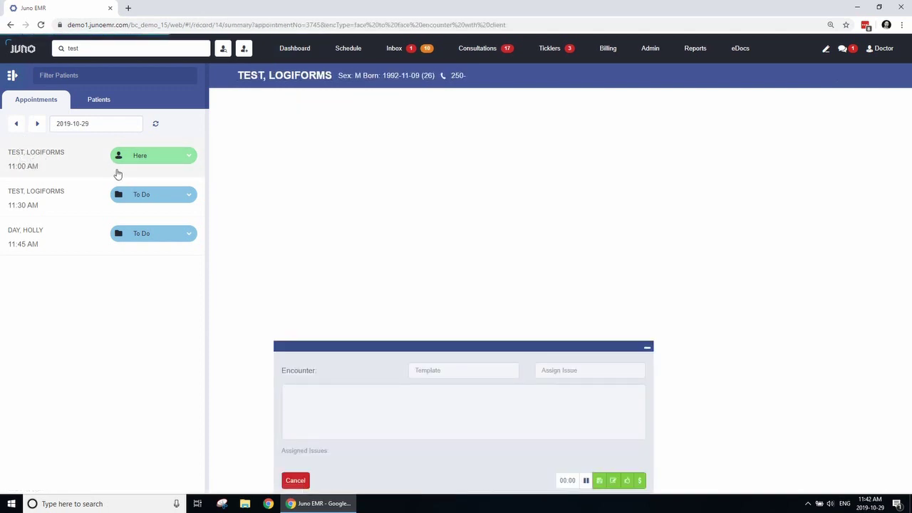
{"action": "left_click", "coordinate": [12, 76]}
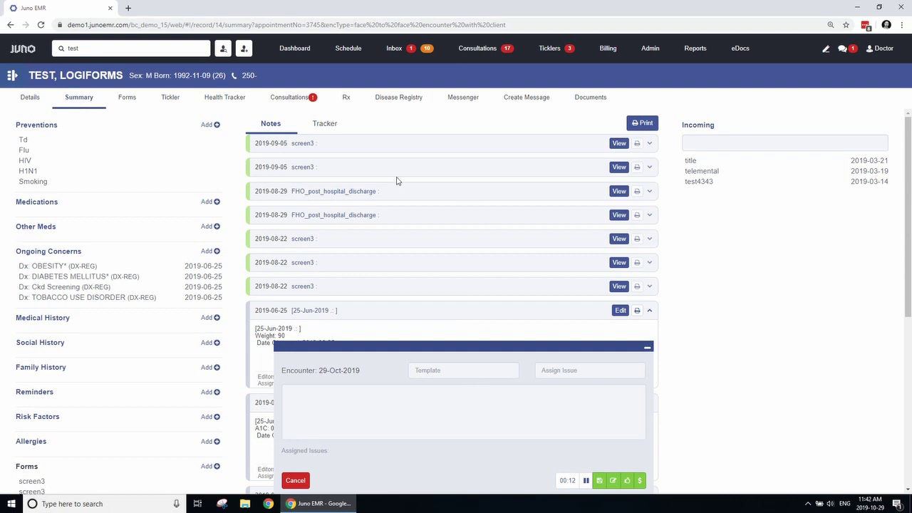
{"action": "left_click", "coordinate": [647, 347]}
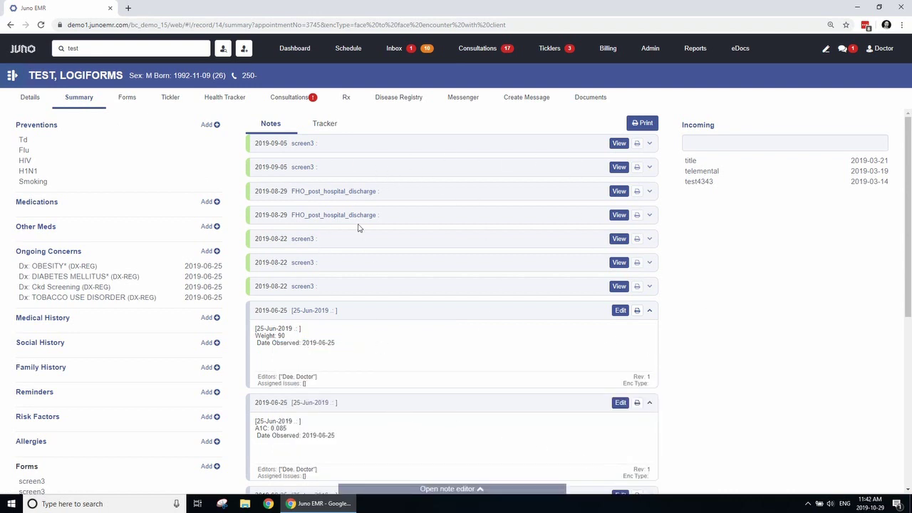
{"action": "left_click", "coordinate": [478, 493]}
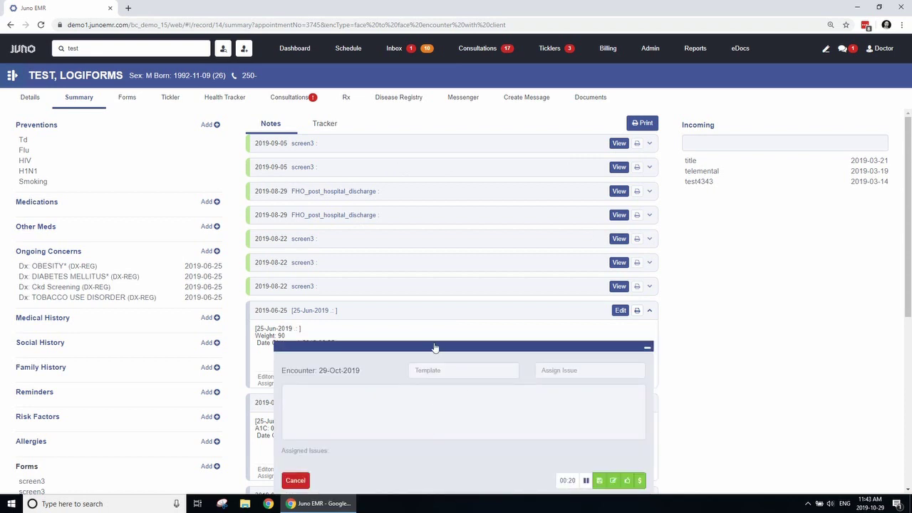
Start the 29-Oct-2019 encounter note and drag the note editor taller
{"action": "left_click", "coordinate": [470, 410]}
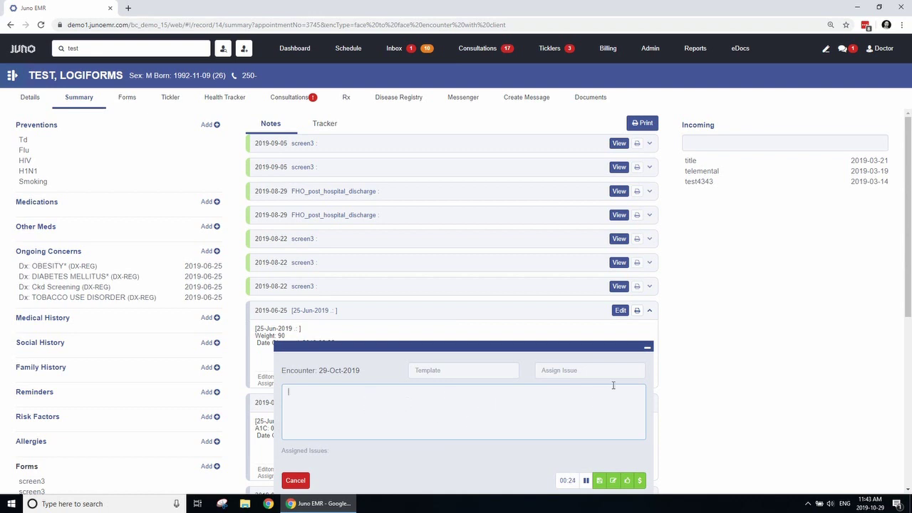
{"action": "left_click", "coordinate": [648, 349]}
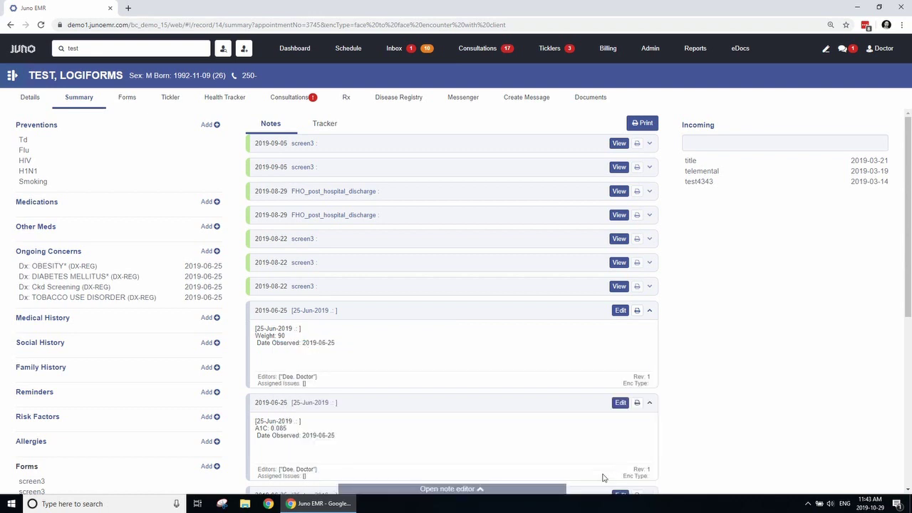
{"action": "left_click", "coordinate": [516, 493]}
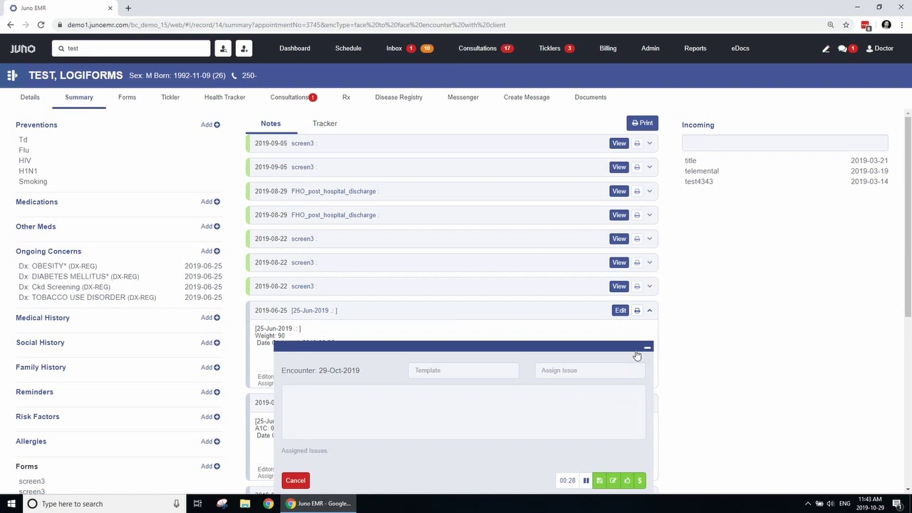
{"action": "mouse_move", "coordinate": [624, 342]}
{"action": "left_mouse_down"}
{"action": "mouse_move", "coordinate": [621, 262]}
{"action": "mouse_move", "coordinate": [617, 347]}
{"action": "mouse_move", "coordinate": [615, 332]}
{"action": "left_mouse_up"}
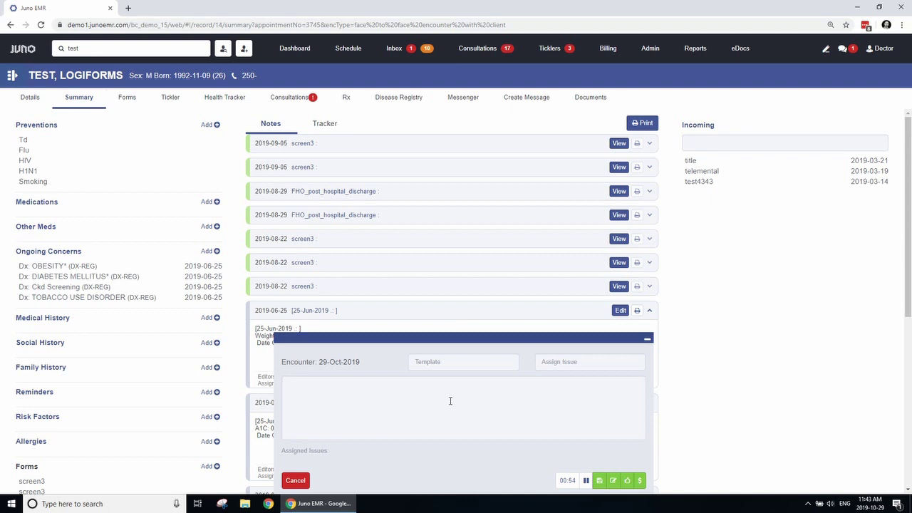
{"action": "left_click", "coordinate": [130, 100]}
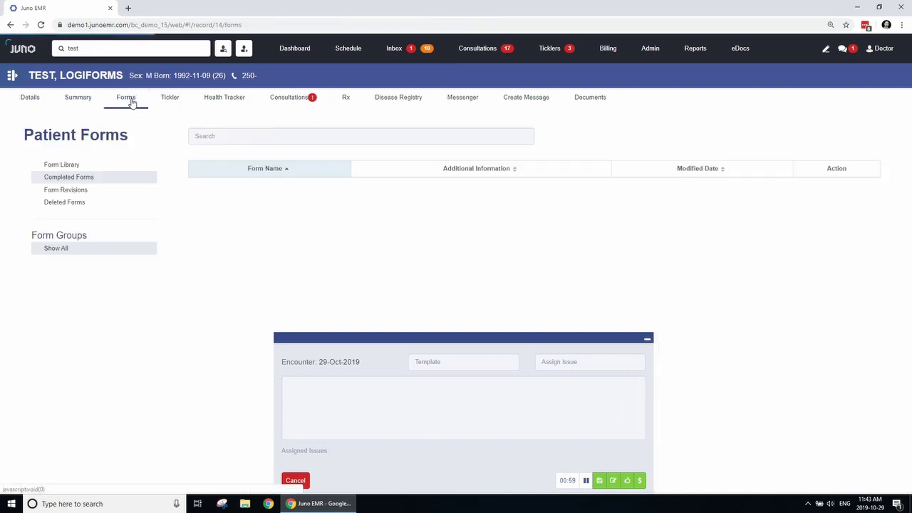
{"action": "left_click", "coordinate": [174, 101]}
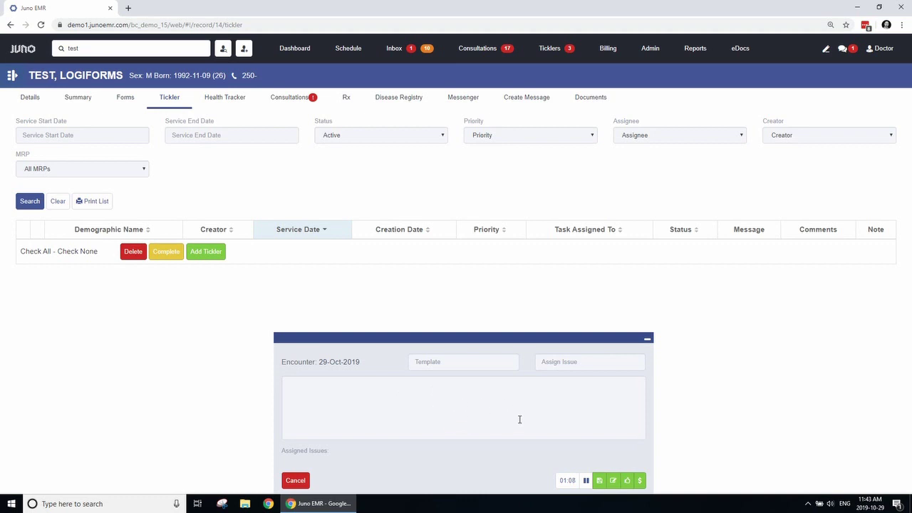
{"action": "left_click", "coordinate": [79, 101]}
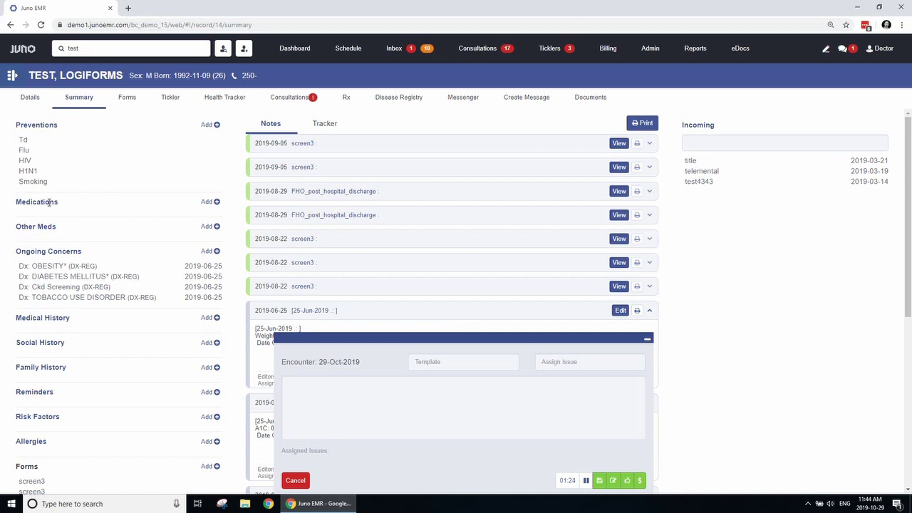
{"action": "scroll", "coordinate": [70, 265], "scroll_direction": "down", "scroll_amount": 2}
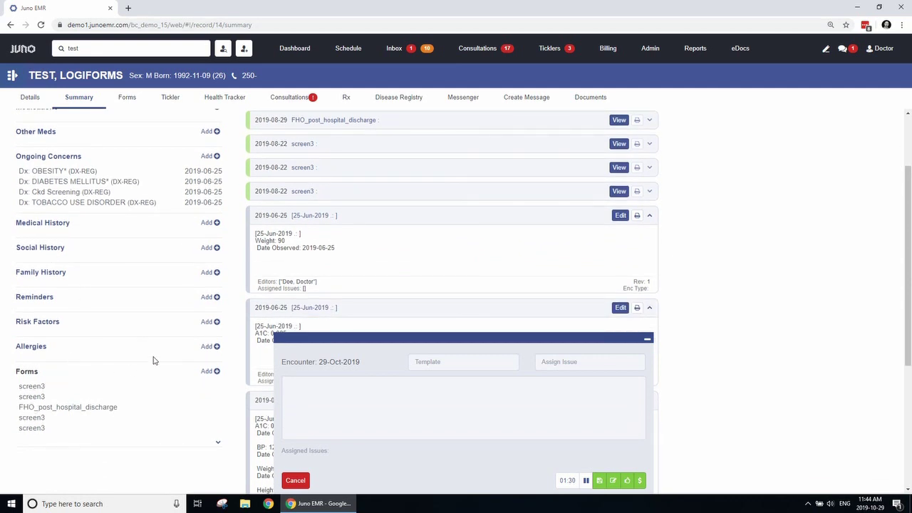
{"action": "scroll", "coordinate": [152, 360], "scroll_direction": "up", "scroll_amount": 2}
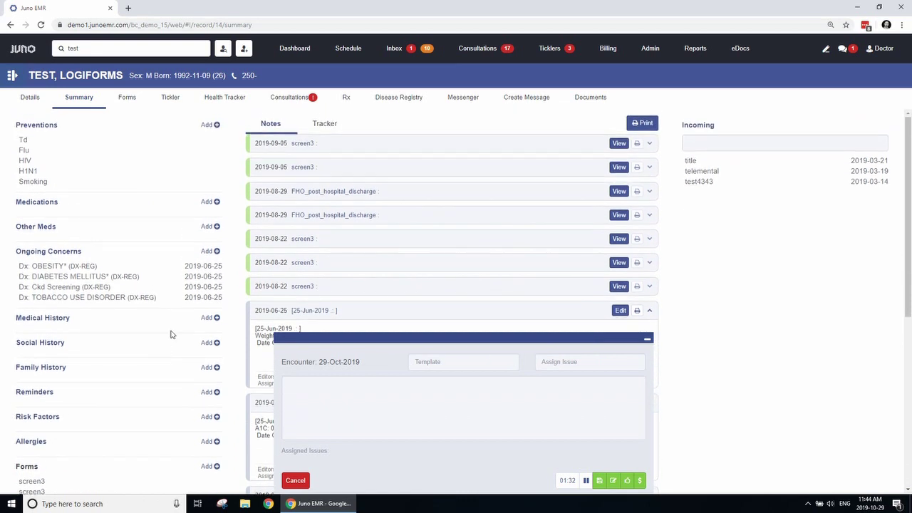
View the patient's demographic details with the note editor minimised
{"action": "left_click", "coordinate": [34, 102]}
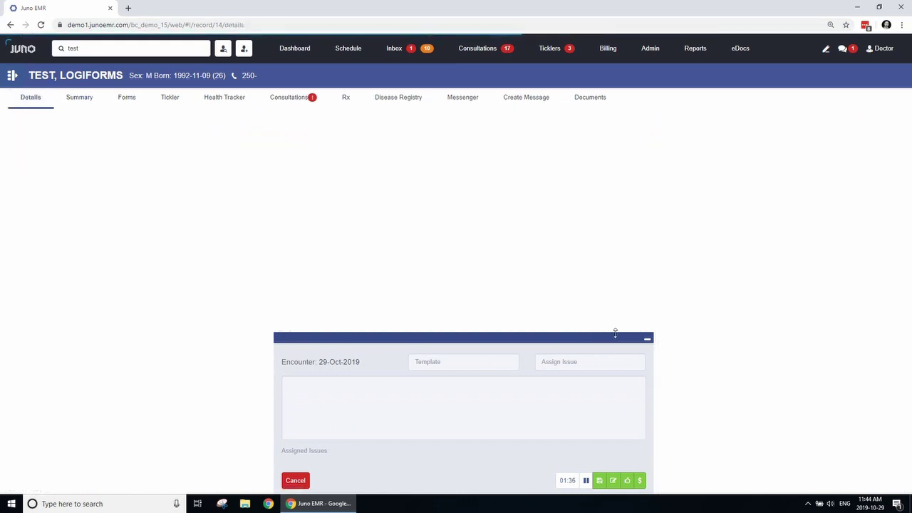
{"action": "left_click", "coordinate": [646, 341]}
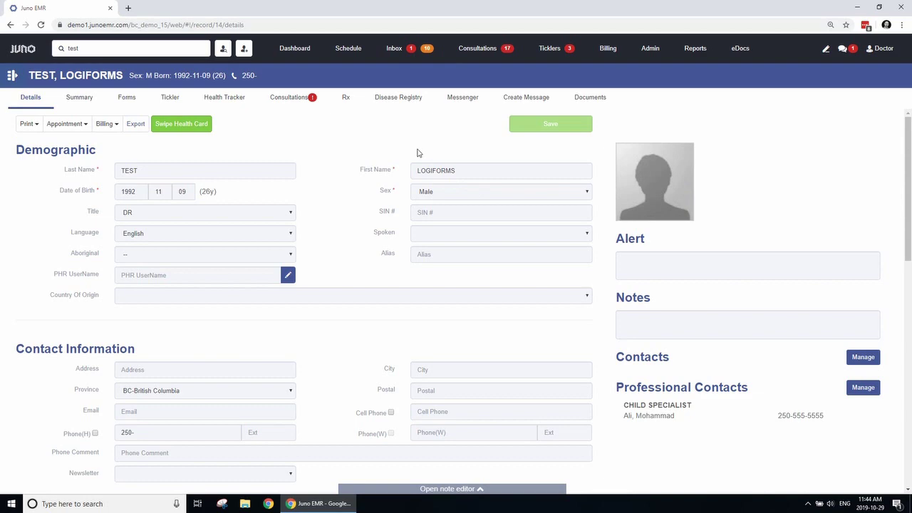
{"action": "scroll", "coordinate": [391, 160], "scroll_direction": "down", "scroll_amount": 4}
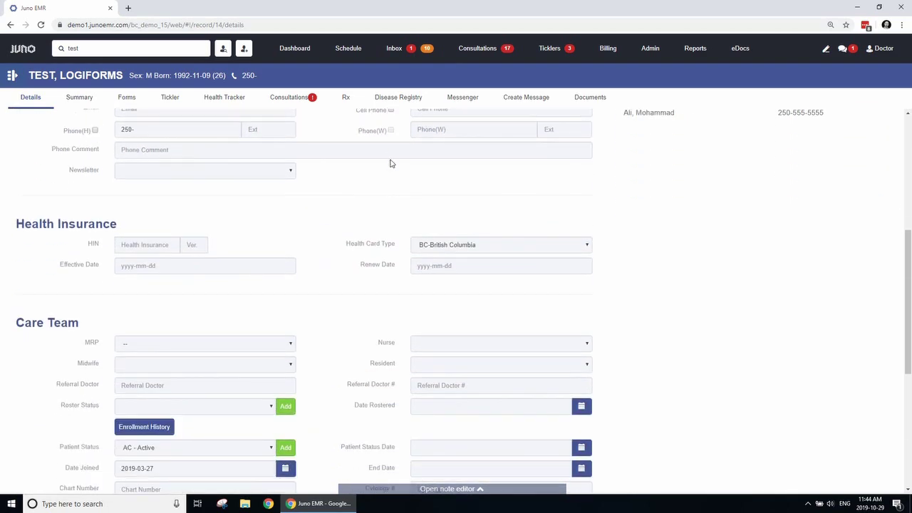
{"action": "scroll", "coordinate": [390, 163], "scroll_direction": "up", "scroll_amount": 4}
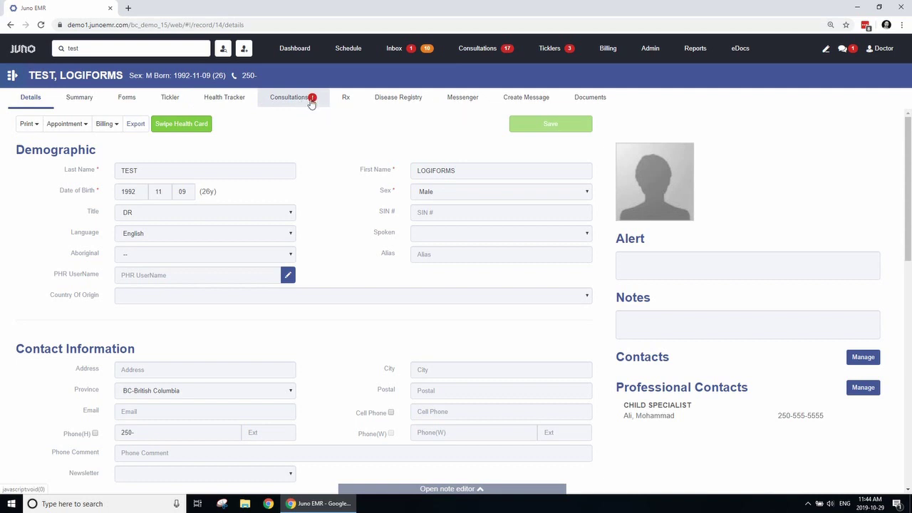
{"action": "mouse_move", "coordinate": [312, 102]}
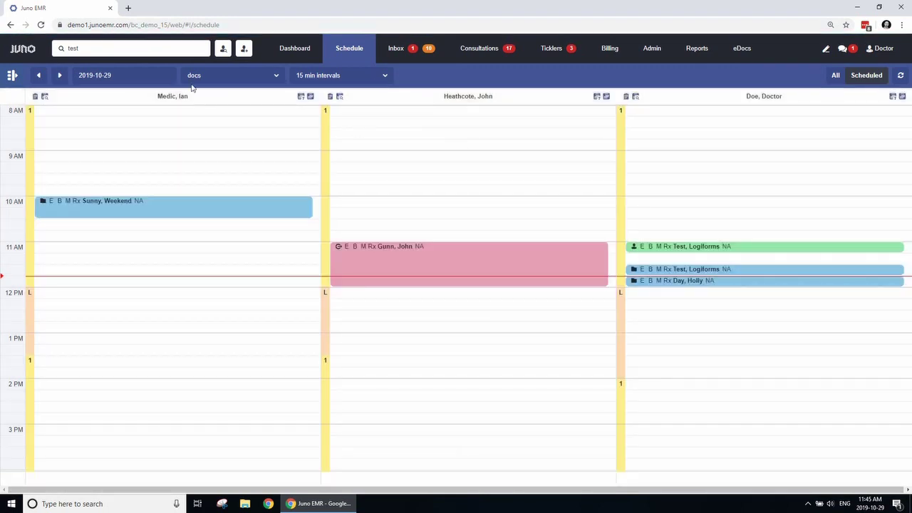
Toggle the appointments sidebar open and closed twice, then show the docs provider list
{"action": "left_click", "coordinate": [13, 76]}
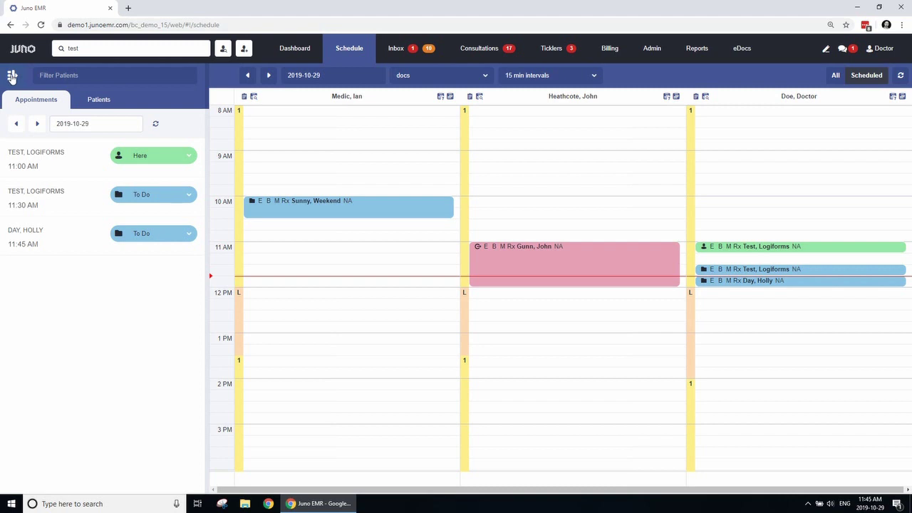
{"action": "left_click", "coordinate": [12, 76]}
{"action": "left_click", "coordinate": [12, 76]}
{"action": "left_click", "coordinate": [12, 75]}
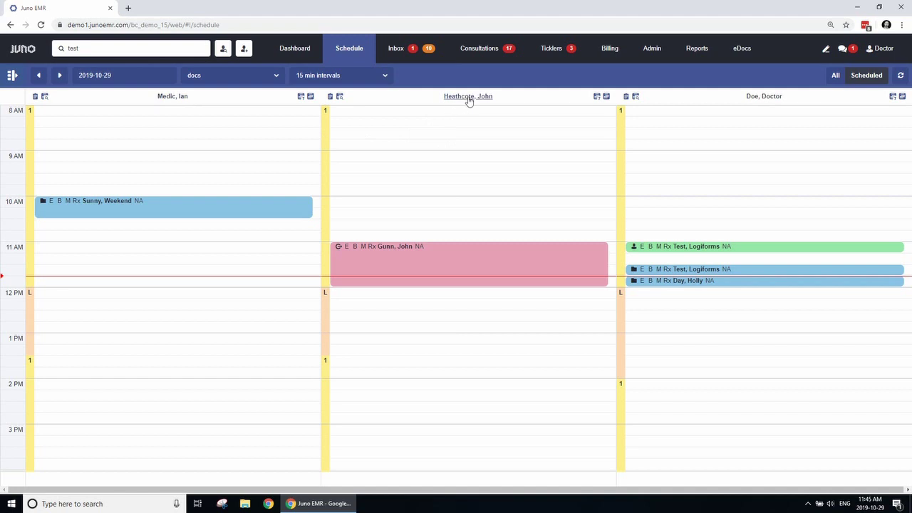
{"action": "left_click", "coordinate": [250, 74]}
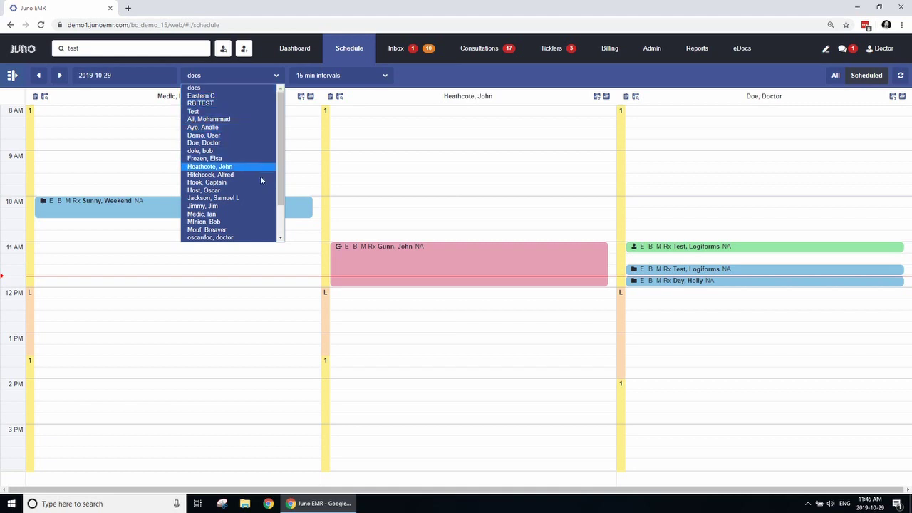
Close the provider list and keep 15-minute time-slot intervals
{"action": "left_click", "coordinate": [430, 71]}
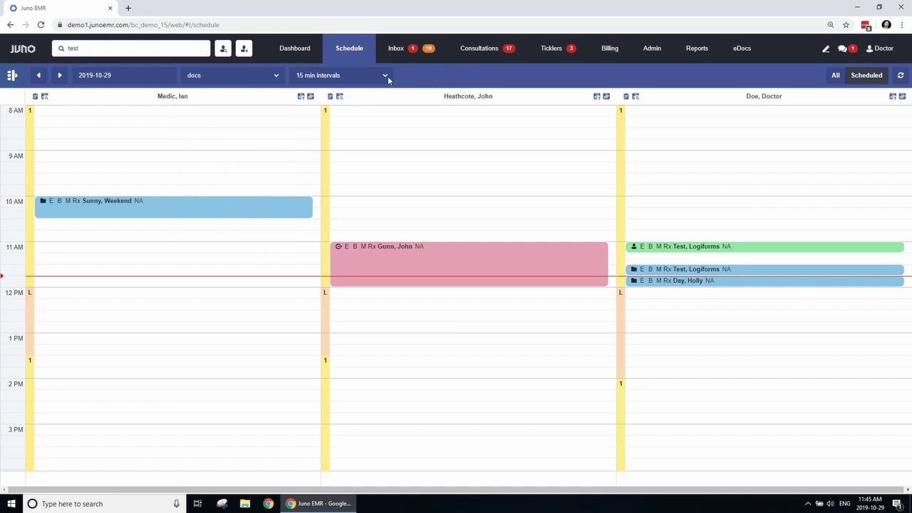
{"action": "left_click", "coordinate": [387, 76]}
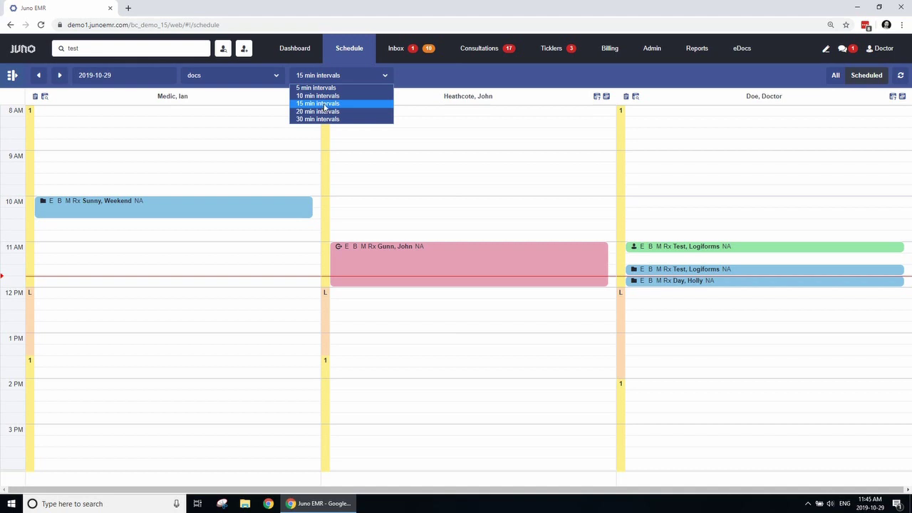
{"action": "left_click", "coordinate": [327, 105]}
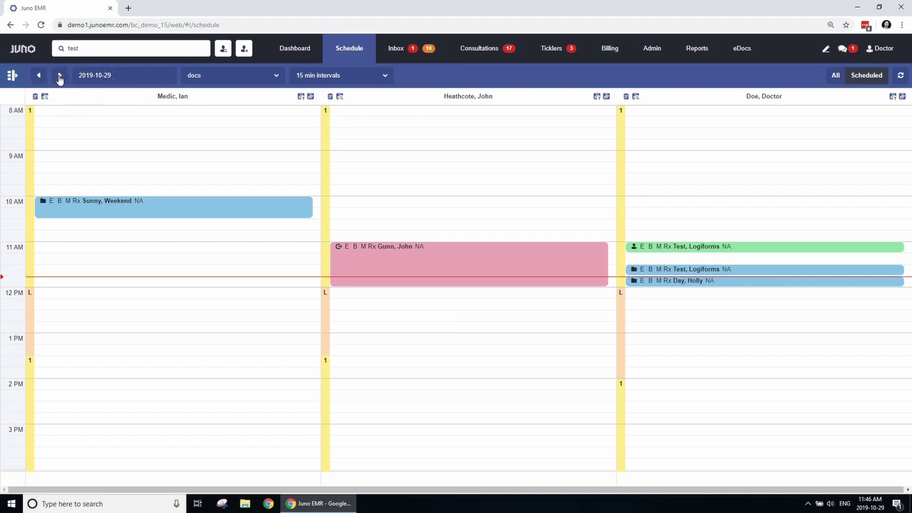
Leave the date at 2019-10-29 and switch on Scheduled to hide unscheduled providers
{"action": "left_click", "coordinate": [105, 74]}
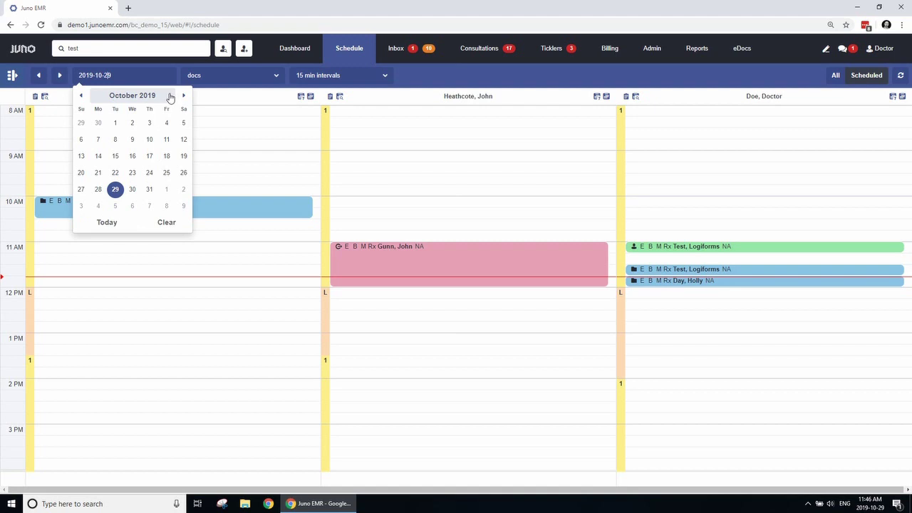
{"action": "left_click", "coordinate": [474, 72]}
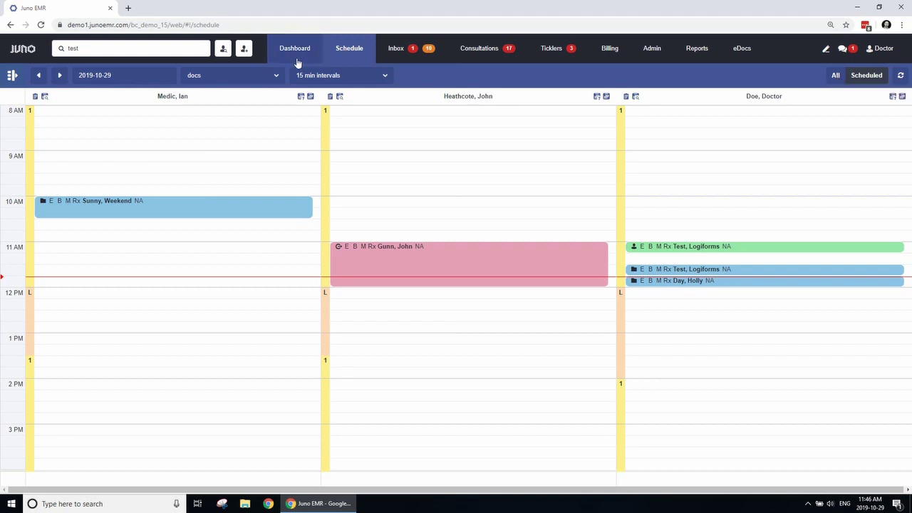
{"action": "left_click", "coordinate": [867, 77]}
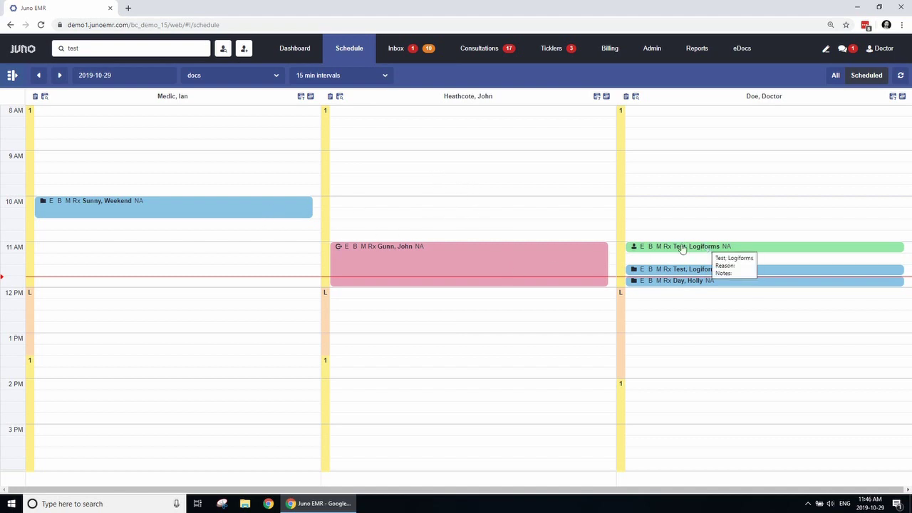
{"action": "mouse_move", "coordinate": [541, 253]}
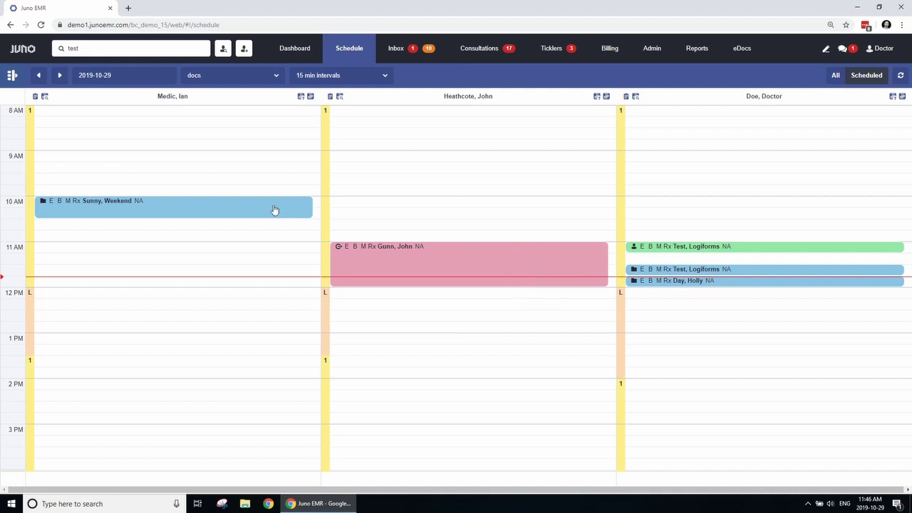
Shorten the 10:00 appointment to end at 10:15 and move it to the middle provider at 10:30
{"action": "mouse_move", "coordinate": [269, 211]}
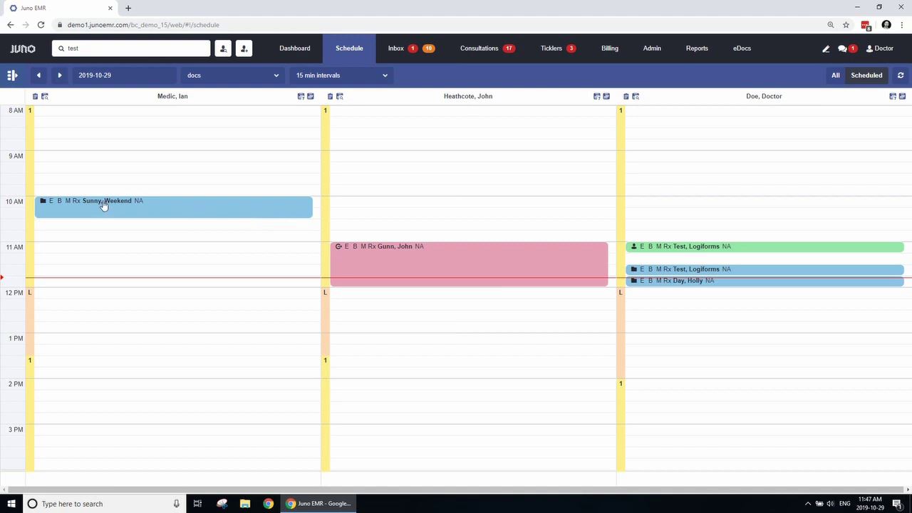
{"action": "mouse_move", "coordinate": [113, 213]}
{"action": "left_click_drag", "start_coordinate": [171, 218], "coordinate": [171, 213]}
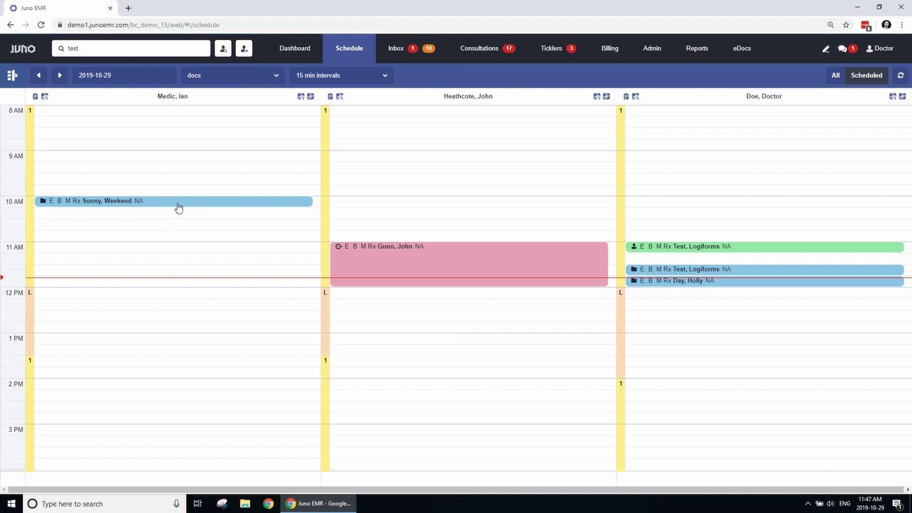
{"action": "left_click_drag", "start_coordinate": [177, 205], "coordinate": [410, 226]}
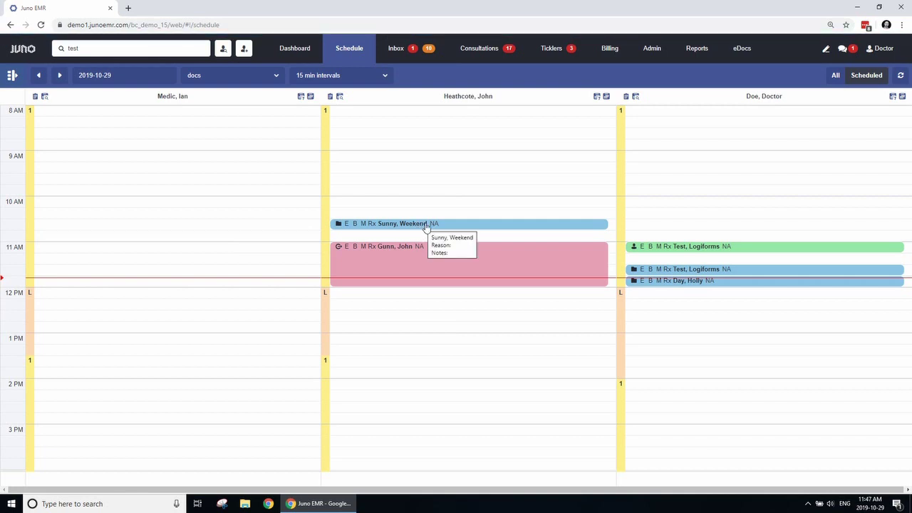
{"action": "left_click", "coordinate": [425, 225]}
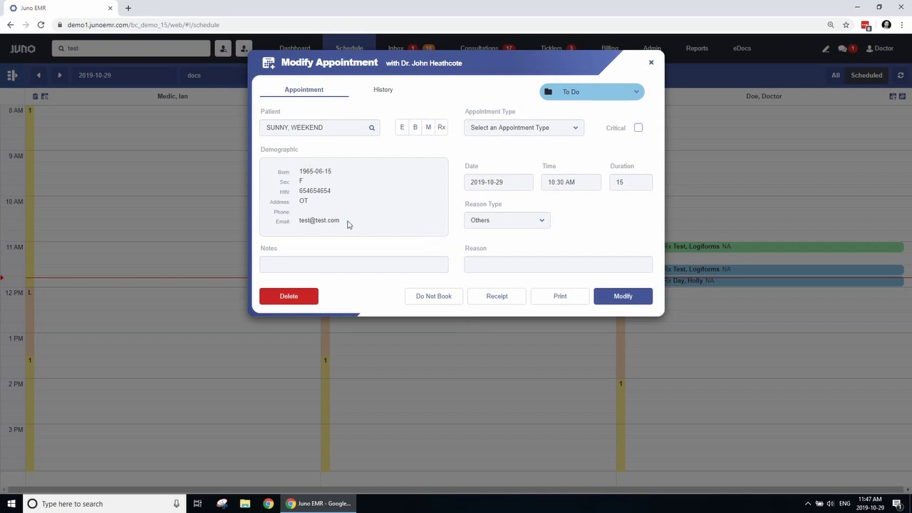
{"action": "left_click_drag", "start_coordinate": [348, 224], "coordinate": [299, 170]}
{"action": "left_click", "coordinate": [391, 189]}
{"action": "left_click", "coordinate": [651, 63]}
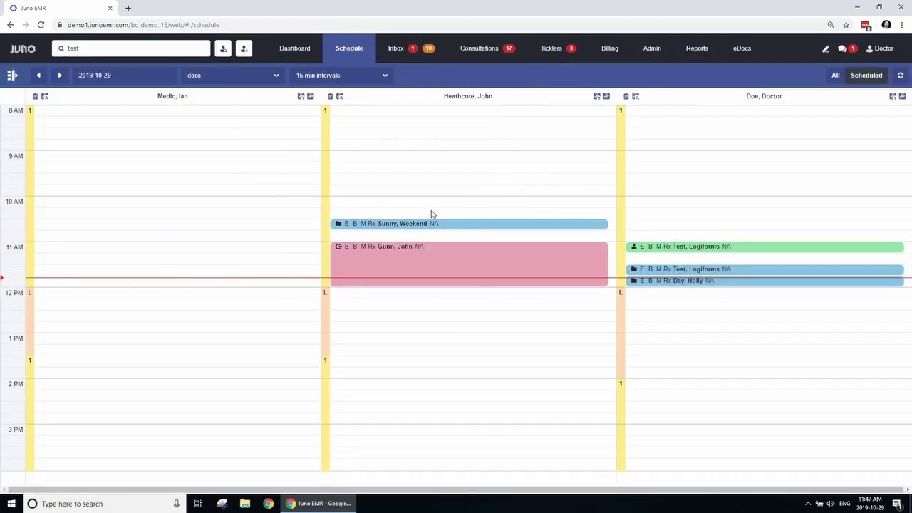
Book the empty 10:00 AM middle-column slot for the patient found by searching 'test'
{"action": "left_click", "coordinate": [504, 205]}
{"action": "left_click", "coordinate": [400, 127]}
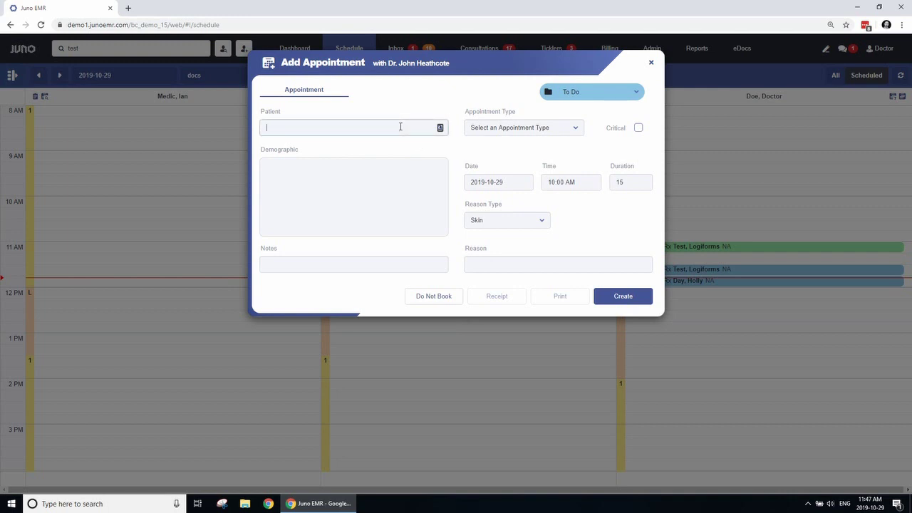
{"action": "type", "text": "test"}
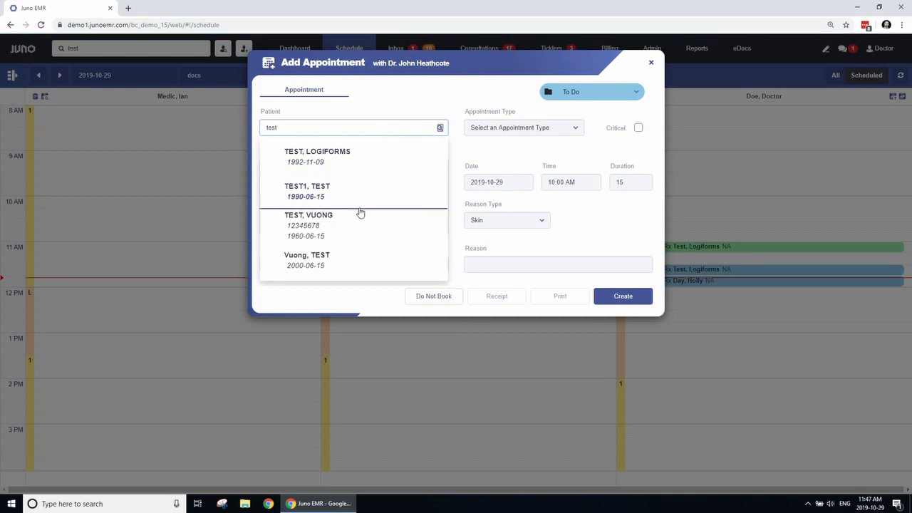
{"action": "left_click", "coordinate": [358, 220]}
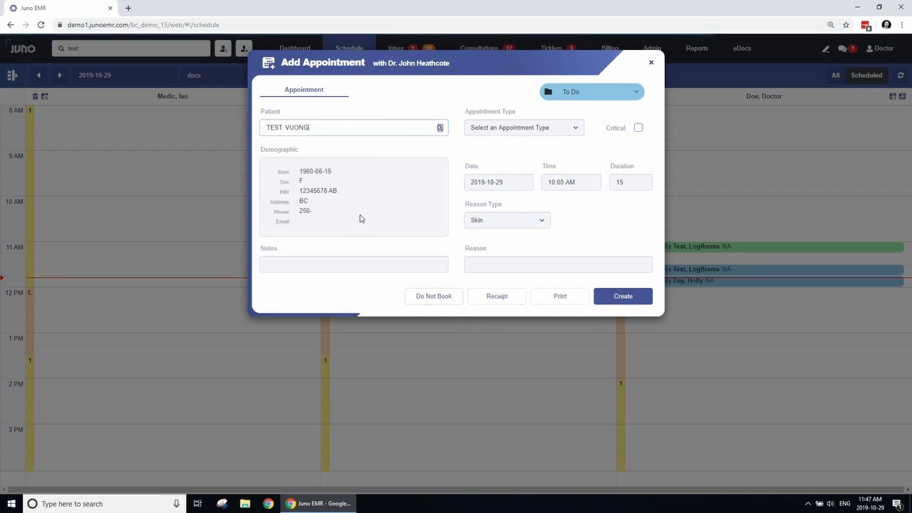
{"action": "left_click", "coordinate": [622, 296]}
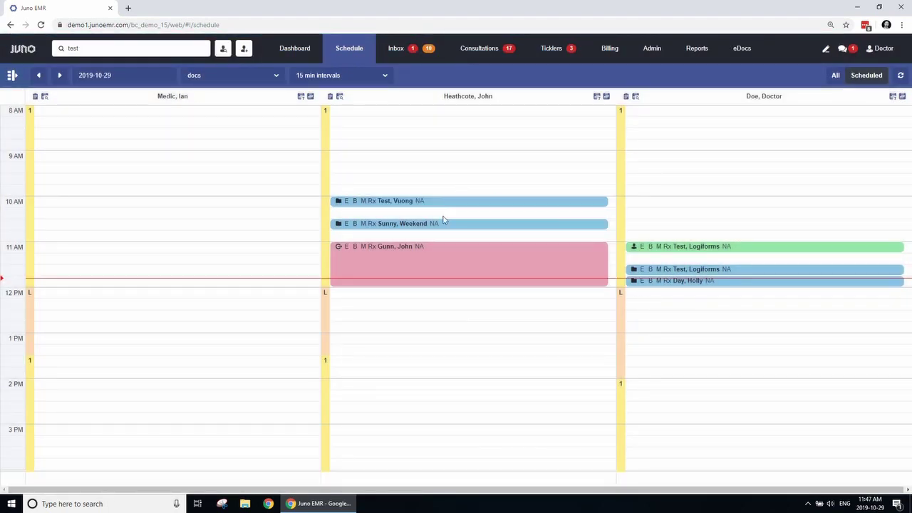
Change the new 10:00 AM appointment's status from To Do to Here
{"action": "left_click", "coordinate": [338, 201]}
{"action": "left_click", "coordinate": [338, 202]}
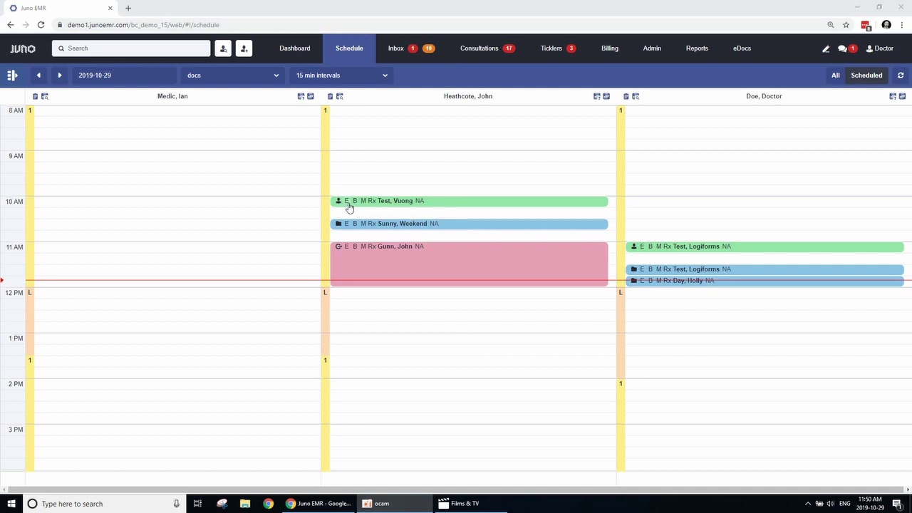
{"action": "mouse_move", "coordinate": [348, 206]}
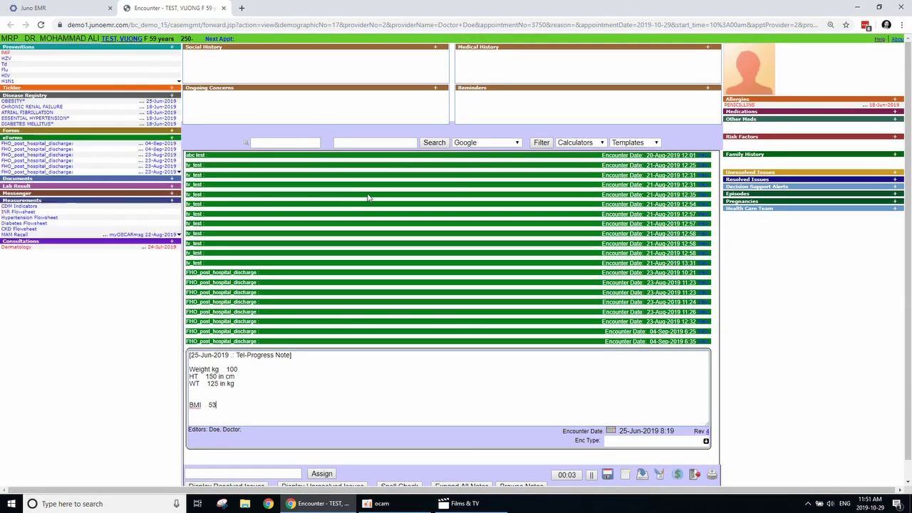
{"action": "left_click", "coordinate": [223, 9]}
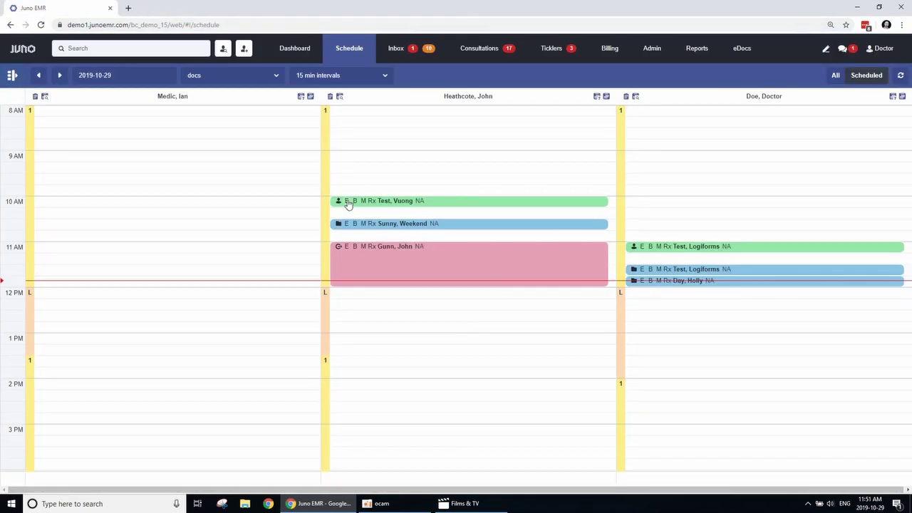
{"action": "left_click", "coordinate": [883, 49]}
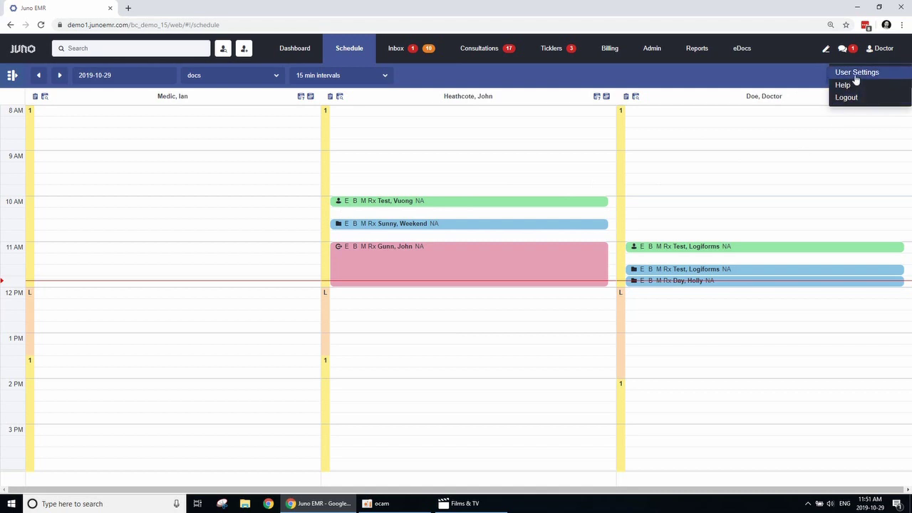
{"action": "left_click", "coordinate": [883, 49]}
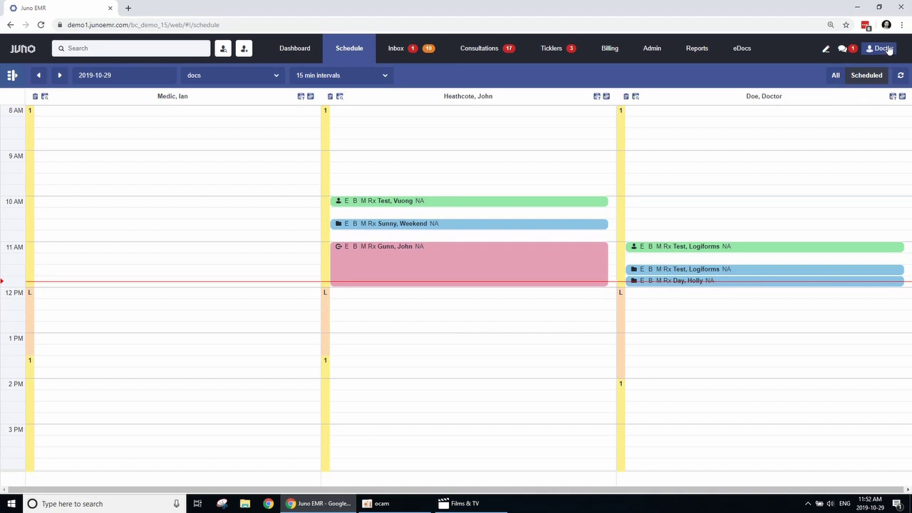
{"action": "mouse_move", "coordinate": [347, 205]}
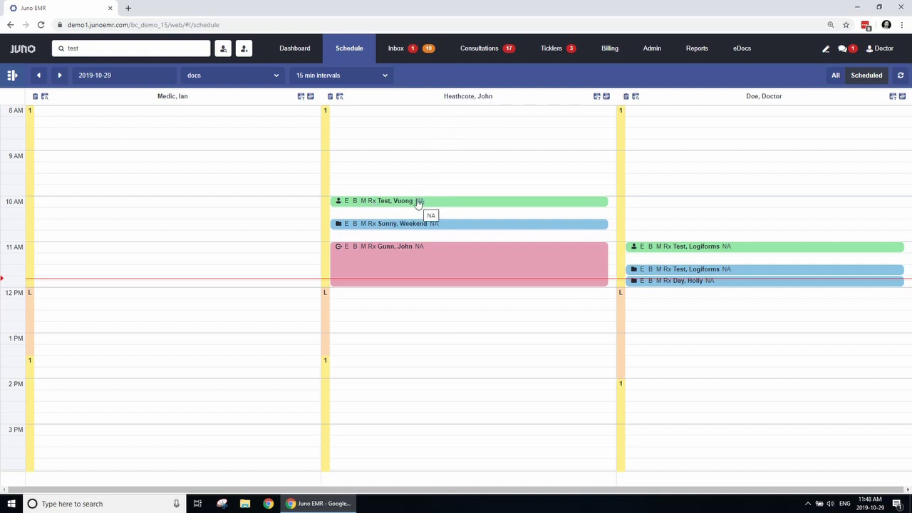
Load the classic OSCAR day schedule from the Juno logo
{"action": "left_click", "coordinate": [32, 52]}
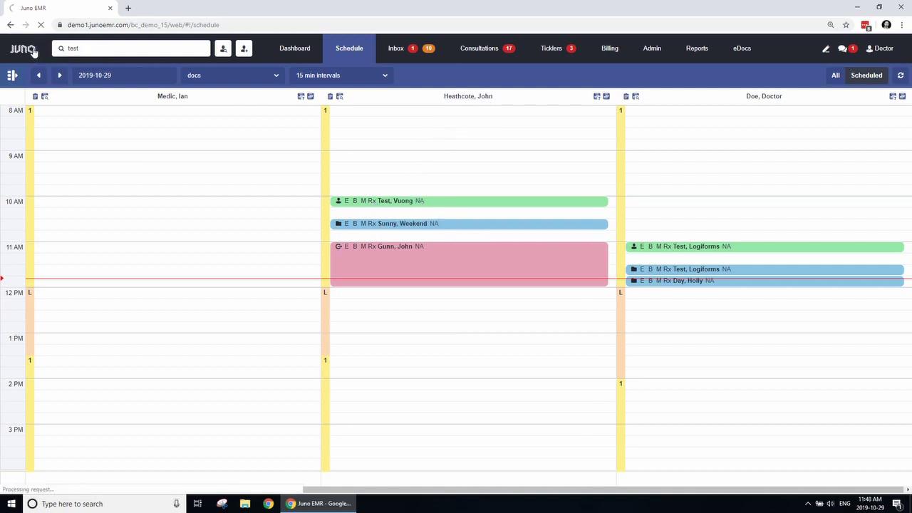